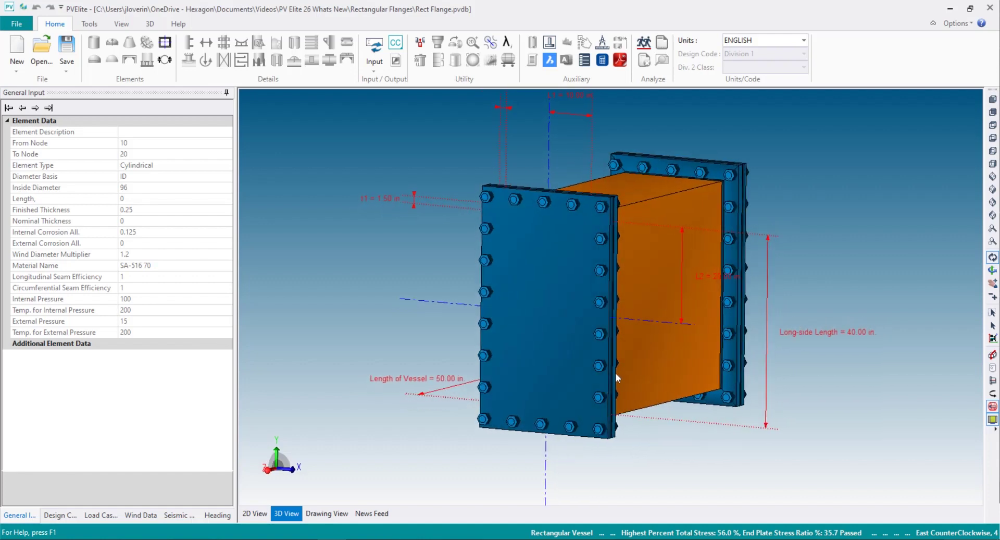
Step: Open the rectangular vessel's configuration and show its flange, bolting and gasket inputs
double_click(553, 319)
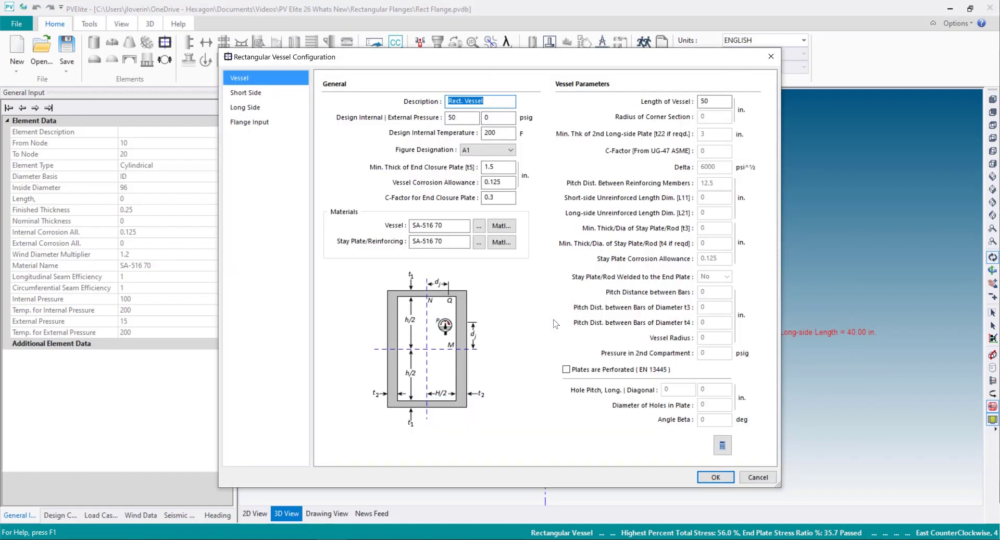
click(276, 127)
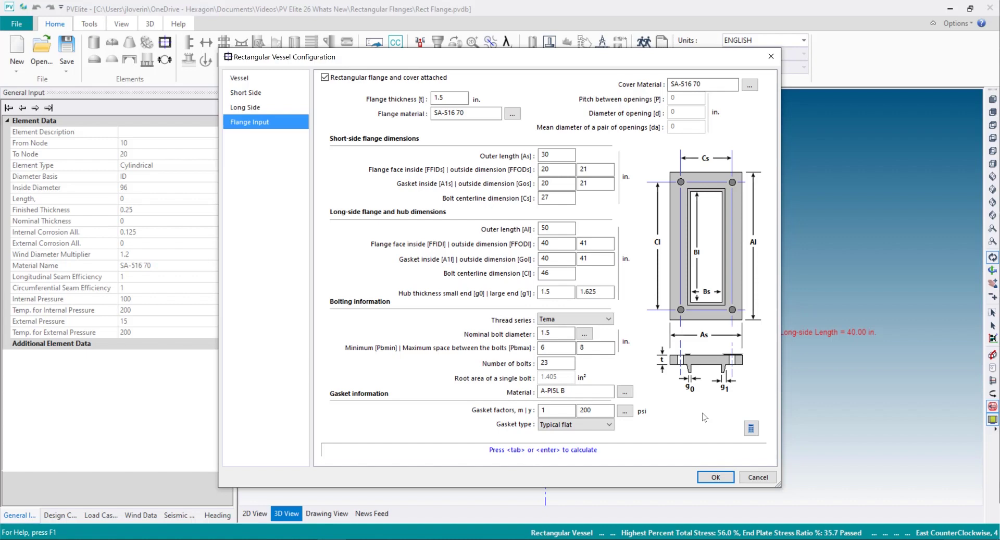
Step: Quick-calculate the flange and cover, reading required thicknesses of 1.367 in. and 1.079 in
click(751, 429)
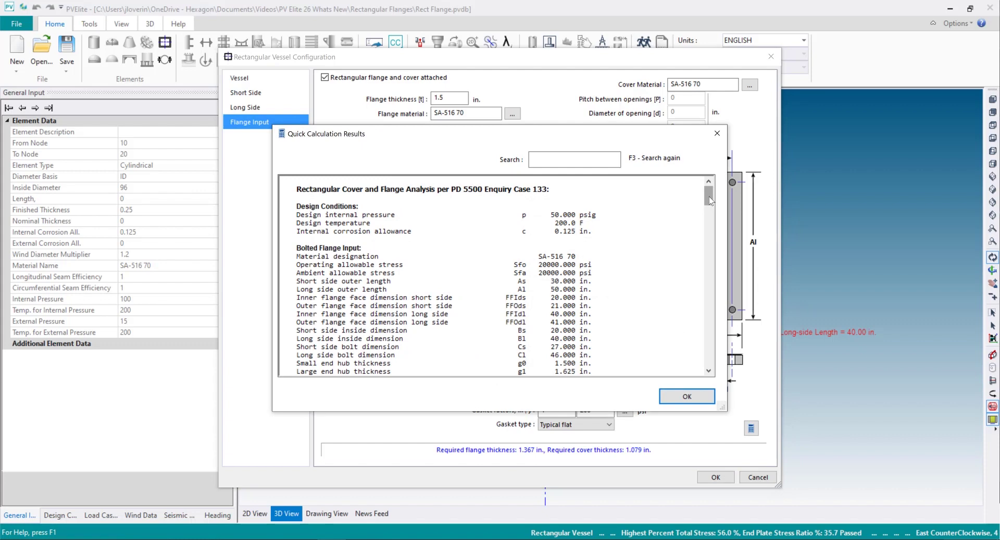
drag(708, 196, 710, 361)
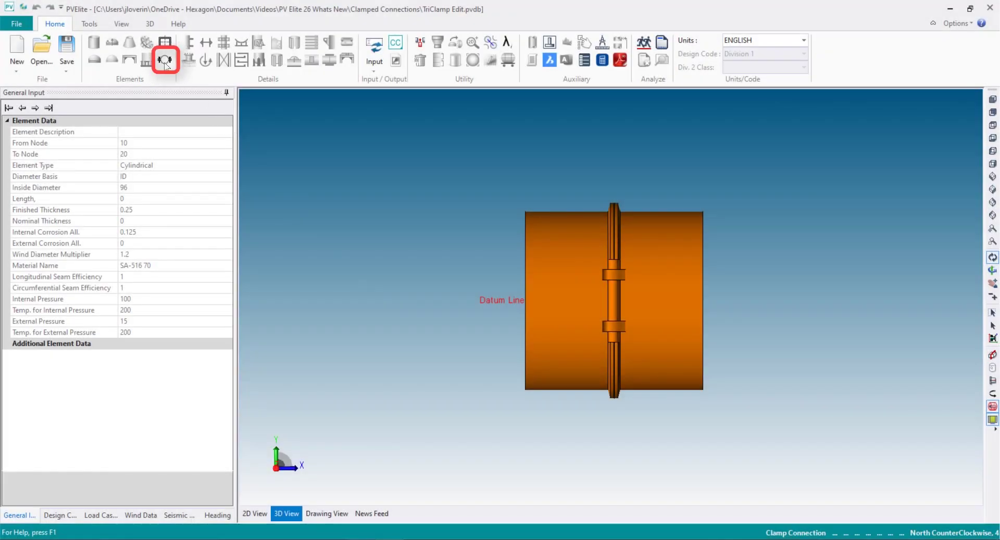
Step: Review and accept the TriClamp clamp inputs, then analyze the vessel for the clamp report
click(165, 63)
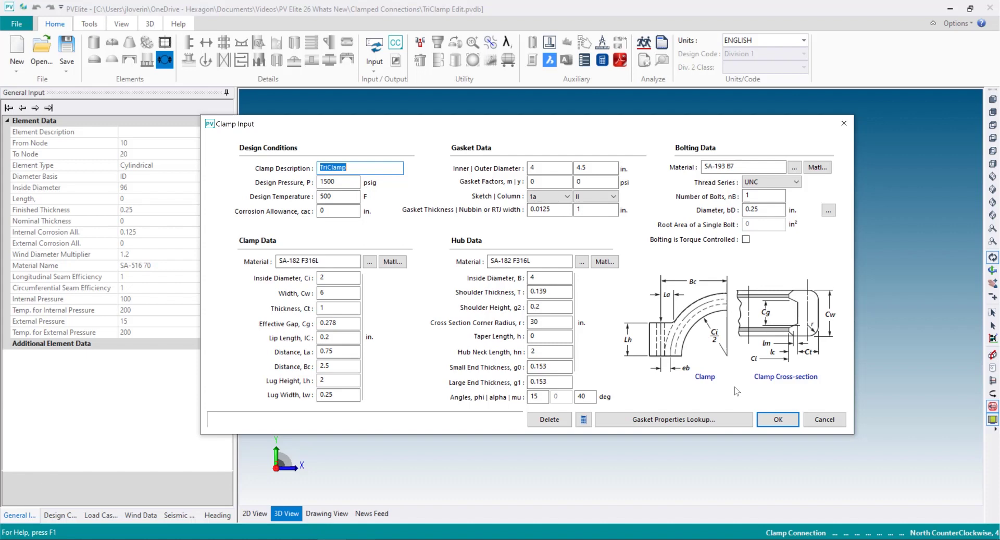
click(770, 423)
mouse_move(691, 342)
mouse_down()
mouse_move(762, 345)
mouse_move(723, 312)
mouse_up()
click(643, 42)
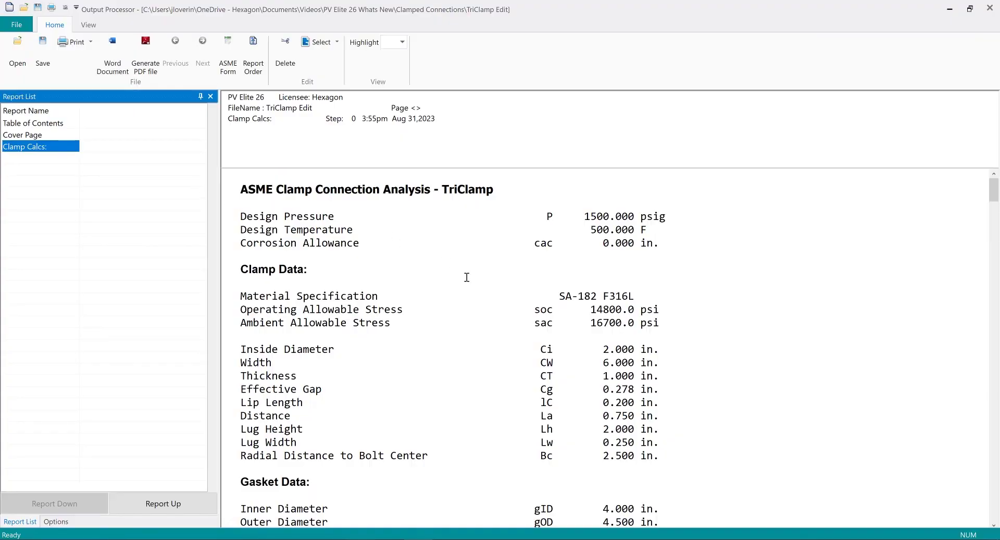
Step: Scroll the Clamp Calcs report through clamp, gasket and hub data to the Appendix 24 bolt loads
scroll(467, 277, down, 2)
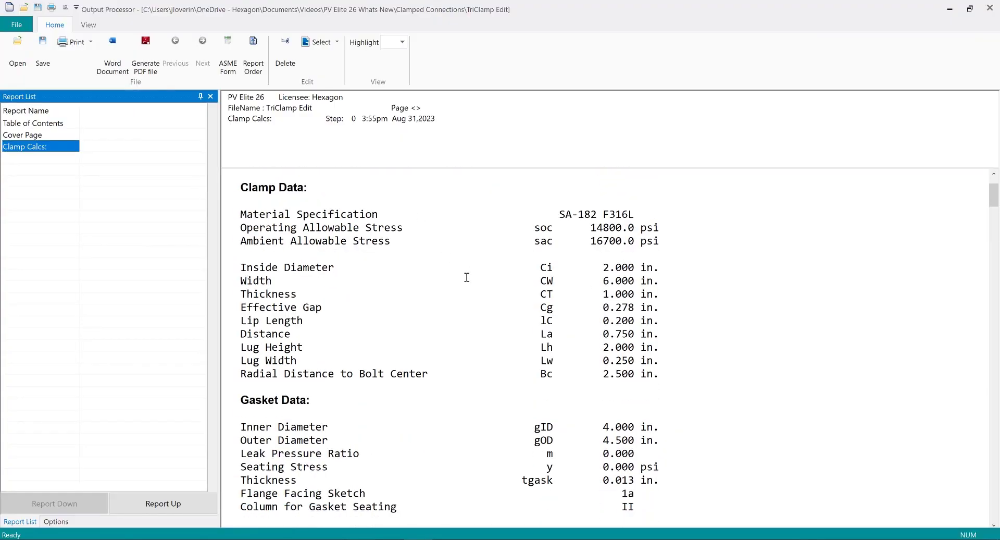
scroll(467, 277, down, 1)
scroll(467, 277, down, 1)
scroll(467, 277, down, 2)
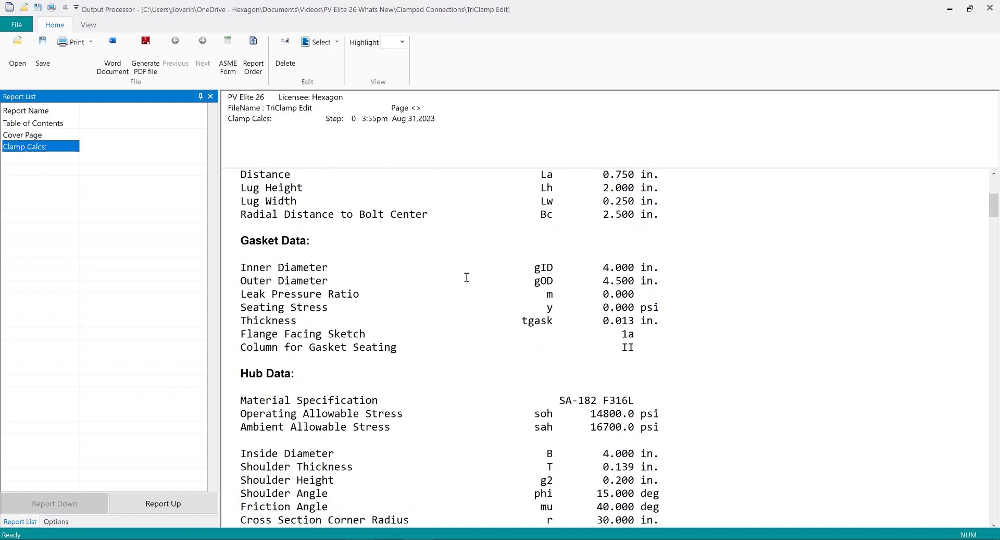
scroll(467, 277, down, 4)
scroll(467, 277, down, 1)
scroll(467, 277, down, 4)
scroll(467, 277, down, 1)
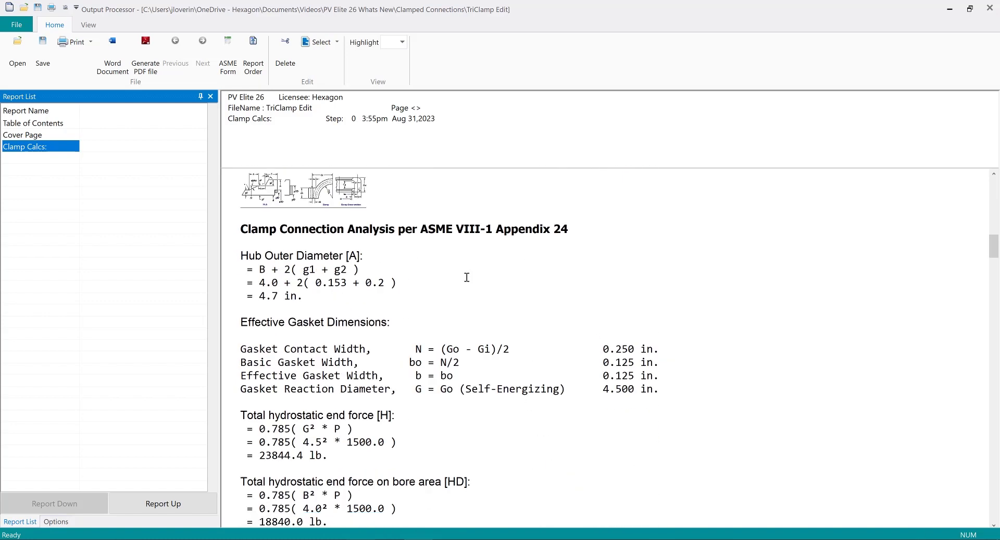
scroll(466, 277, down, 2)
scroll(467, 277, down, 2)
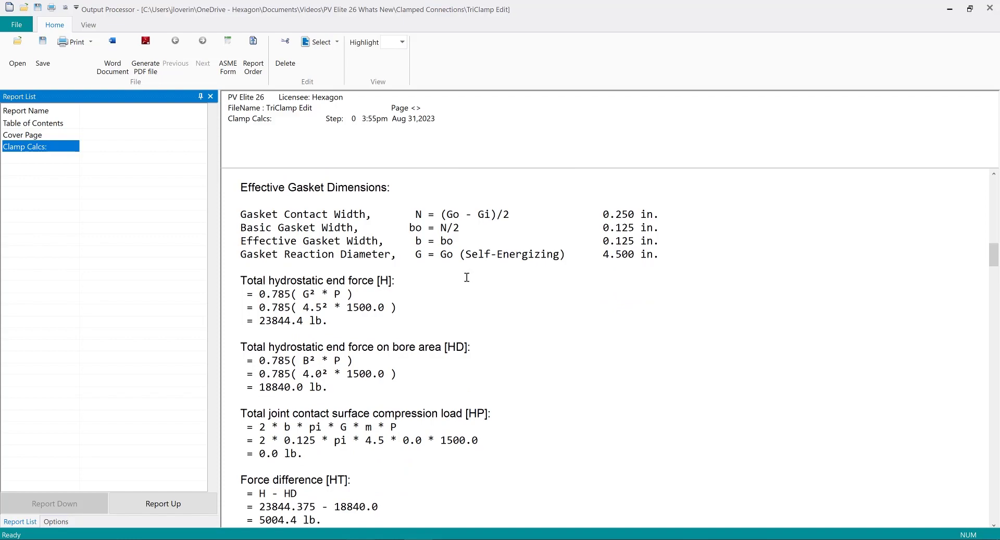
scroll(467, 277, down, 1)
scroll(467, 277, down, 3)
scroll(466, 277, down, 4)
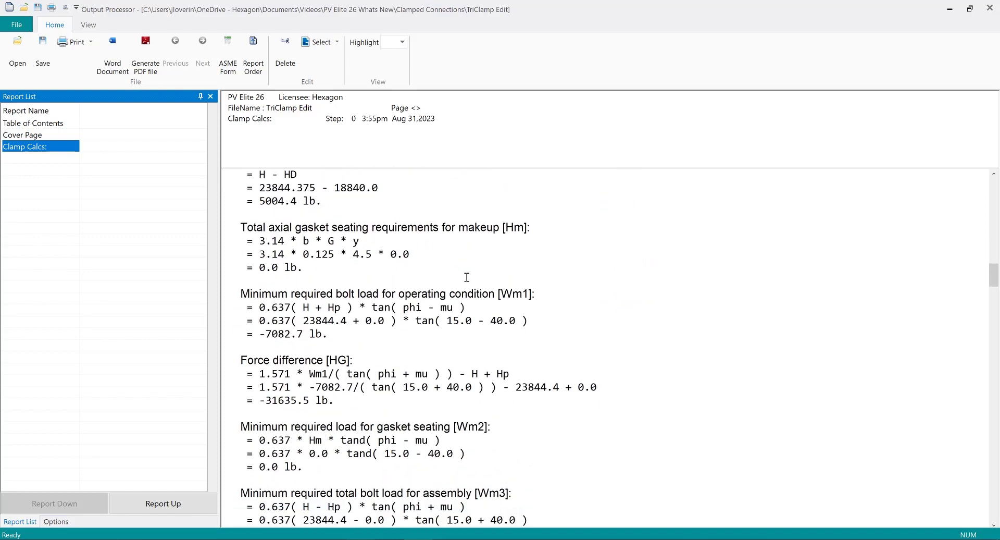
scroll(466, 277, down, 3)
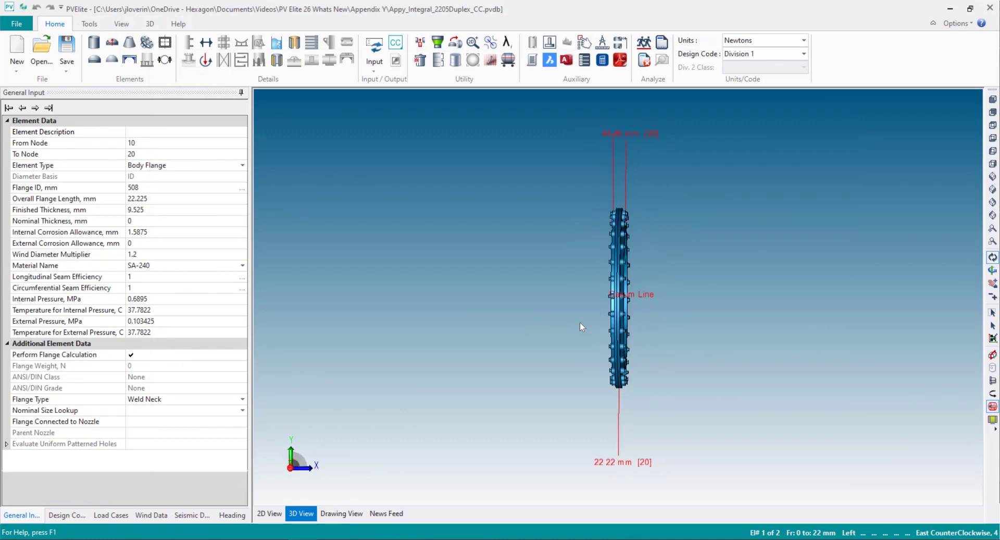
Step: Inspect the 2205 Duplex weld neck flange and confirm its gasket sketch stays Met-Met
drag(555, 380, 604, 375)
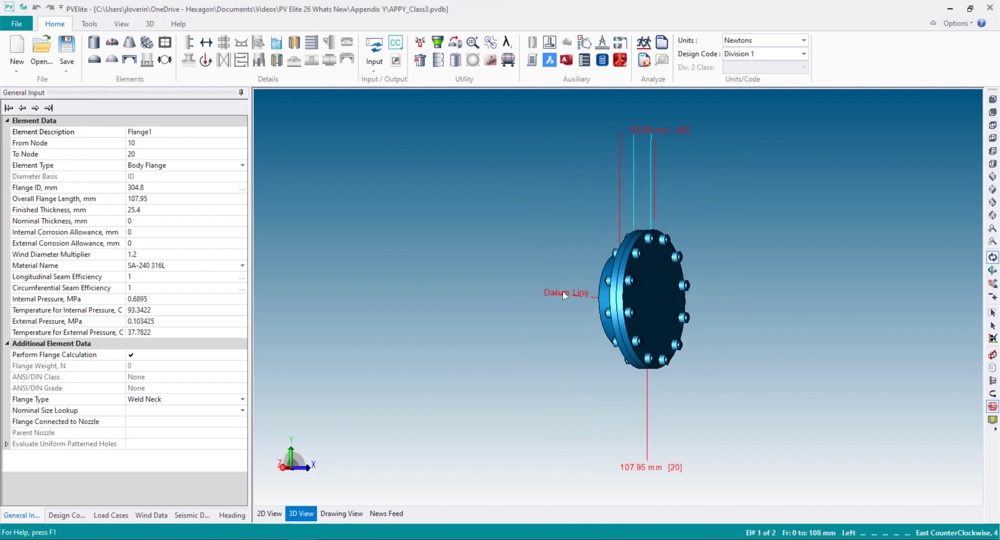
drag(563, 291, 718, 293)
scroll(623, 286, up, 2)
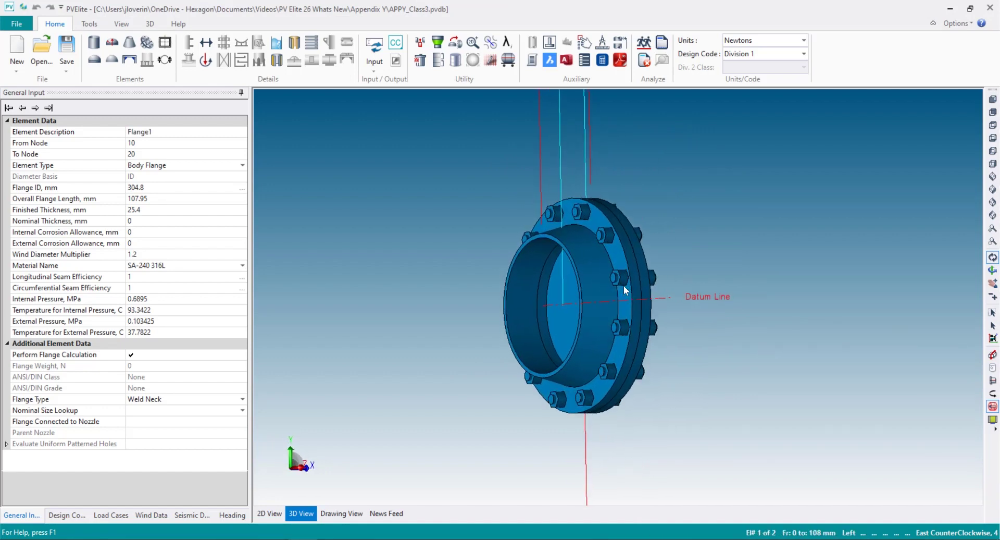
scroll(623, 285, up, 2)
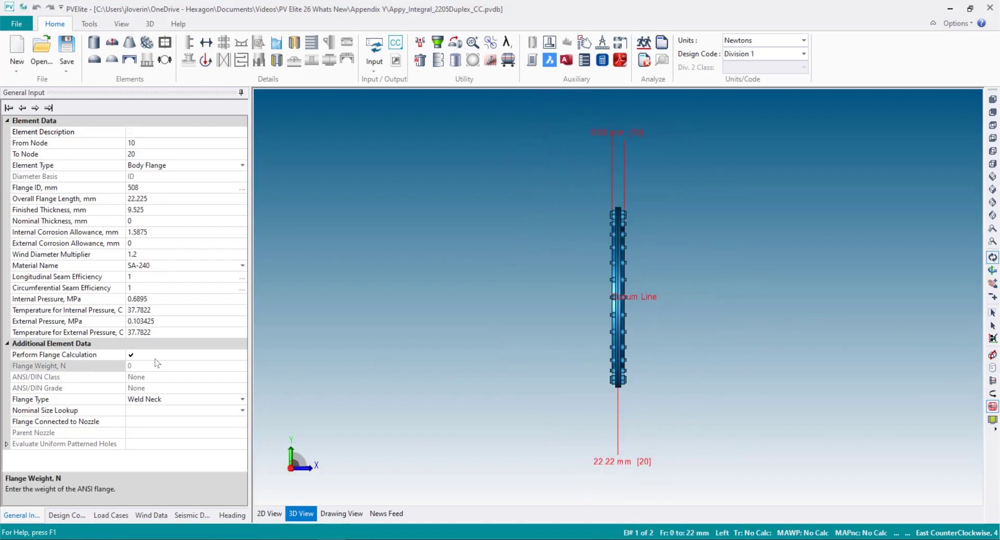
click(132, 359)
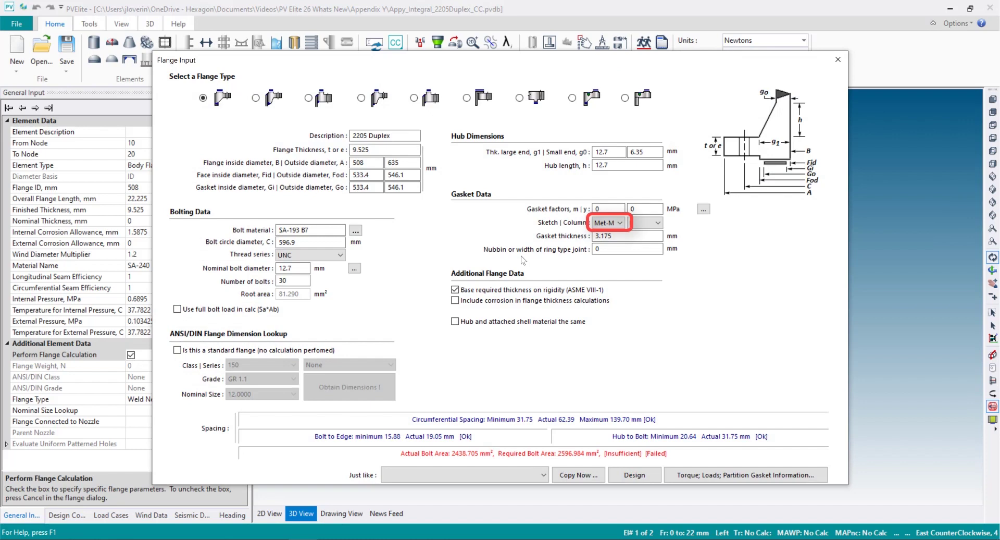
click(615, 224)
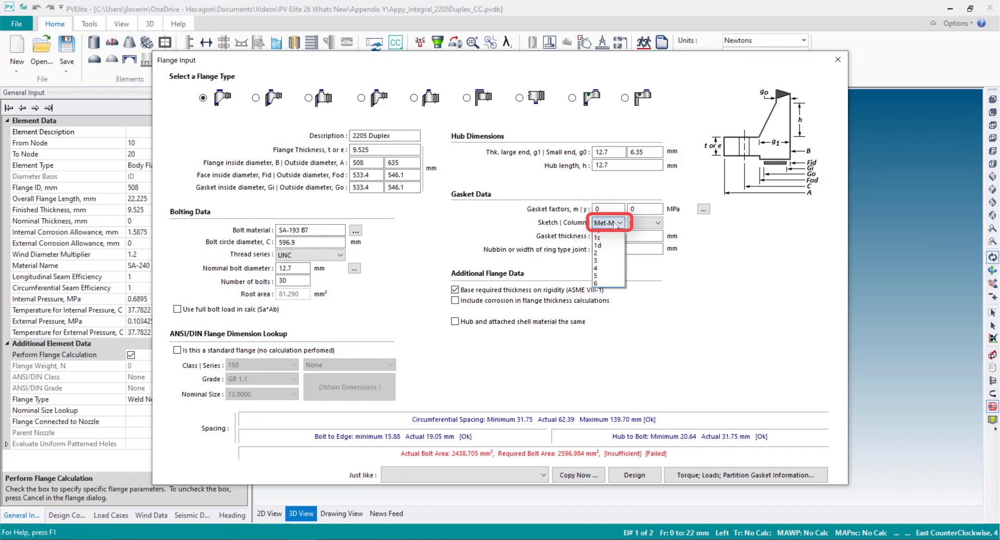
click(615, 224)
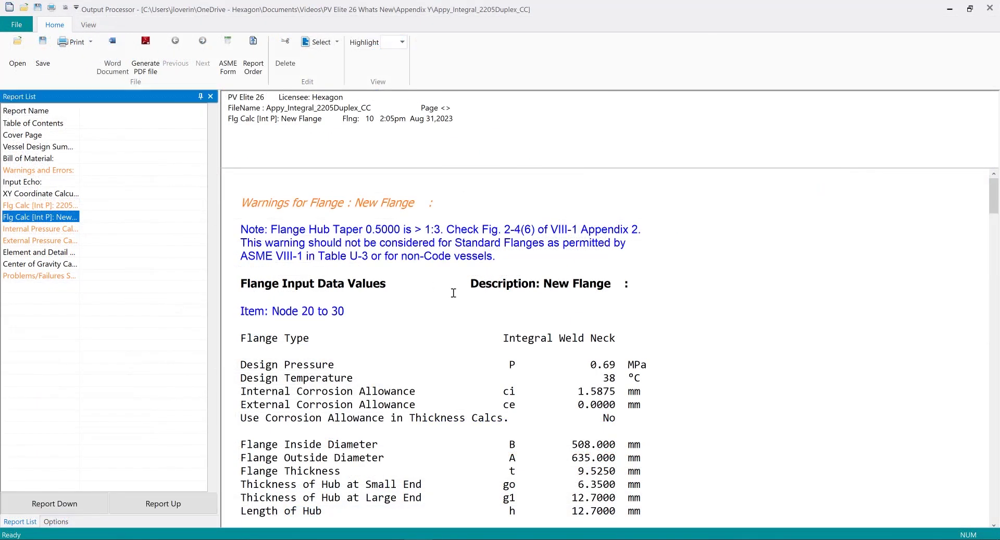
Step: Scroll the Flg Calc report past Appendix Y and highlight the 'Stress Analysis of a Class 1 Assembly' heading
scroll(502, 316, down, 4)
scroll(501, 317, down, 2)
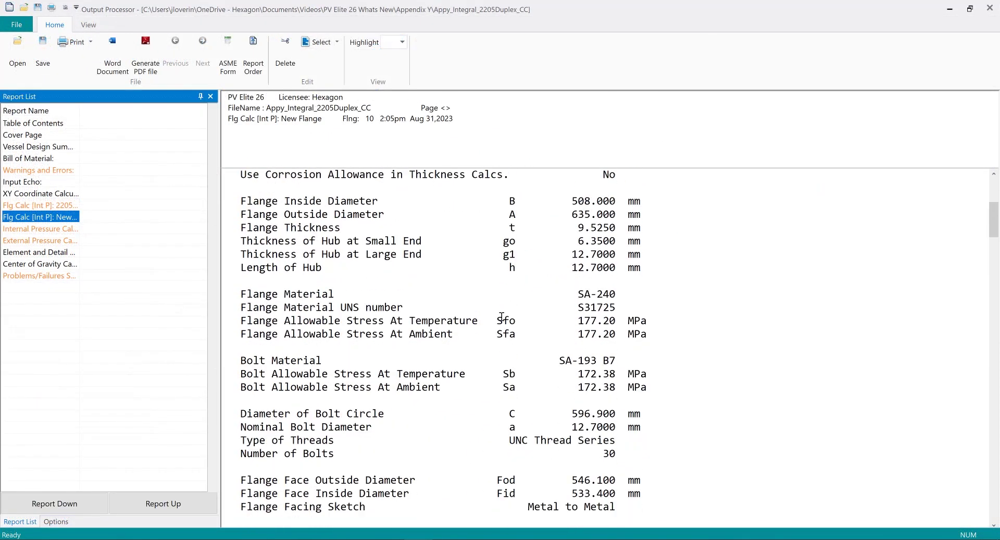
scroll(501, 316, down, 6)
scroll(502, 316, down, 3)
scroll(502, 316, down, 2)
scroll(502, 316, down, 3)
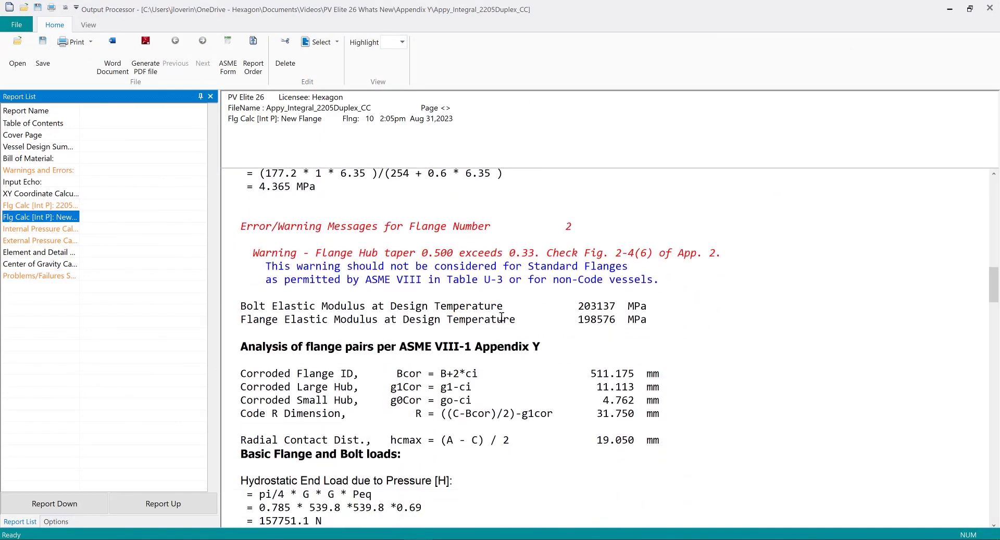
scroll(501, 316, down, 2)
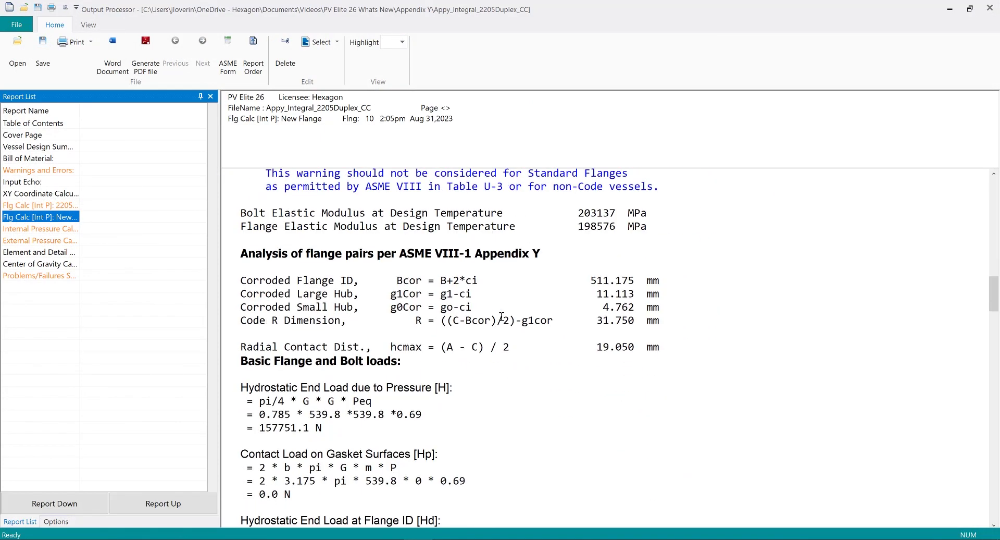
scroll(501, 316, down, 1)
scroll(501, 316, down, 4)
scroll(502, 316, down, 4)
scroll(502, 316, down, 2)
scroll(502, 316, down, 5)
scroll(502, 316, down, 3)
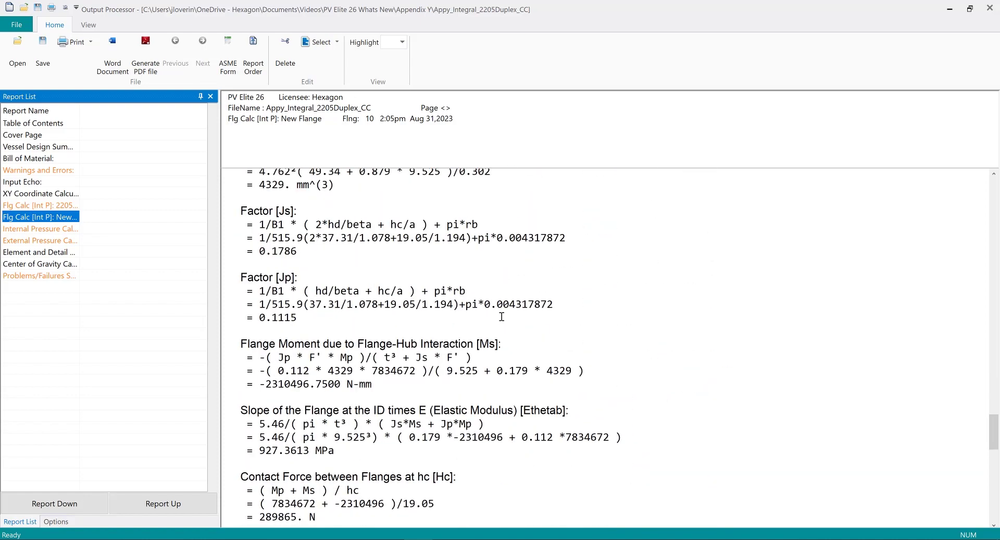
scroll(502, 317, down, 2)
scroll(501, 316, up, 3)
scroll(502, 316, up, 3)
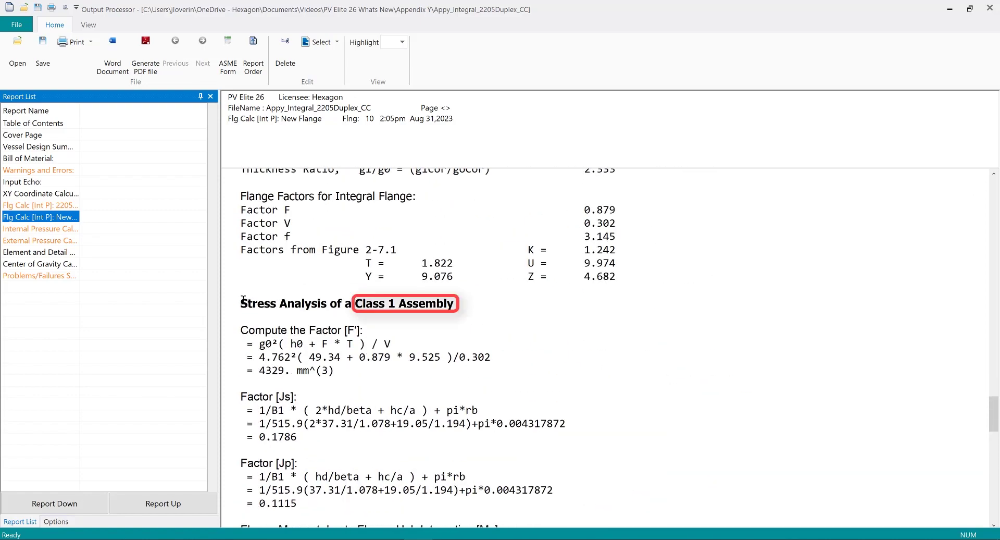
drag(243, 299, 467, 299)
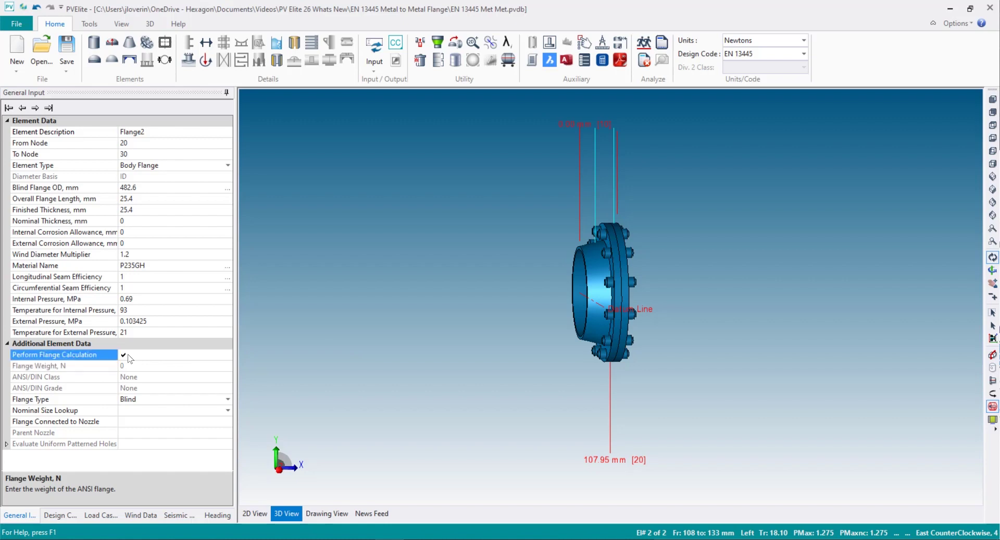
click(129, 358)
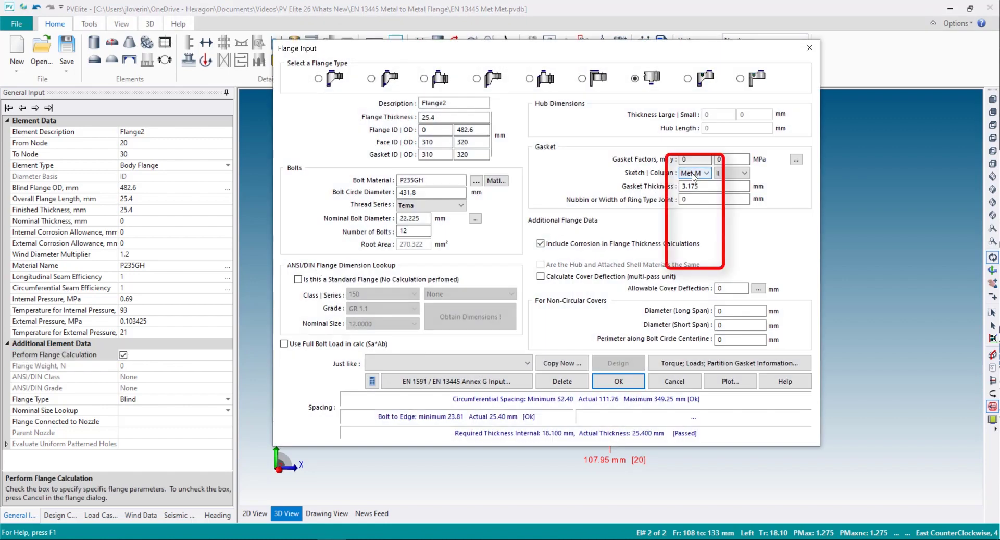
Step: Confirm the EN 13445 blind flange keeps the Met-M gasket sketch, then view its report
click(692, 174)
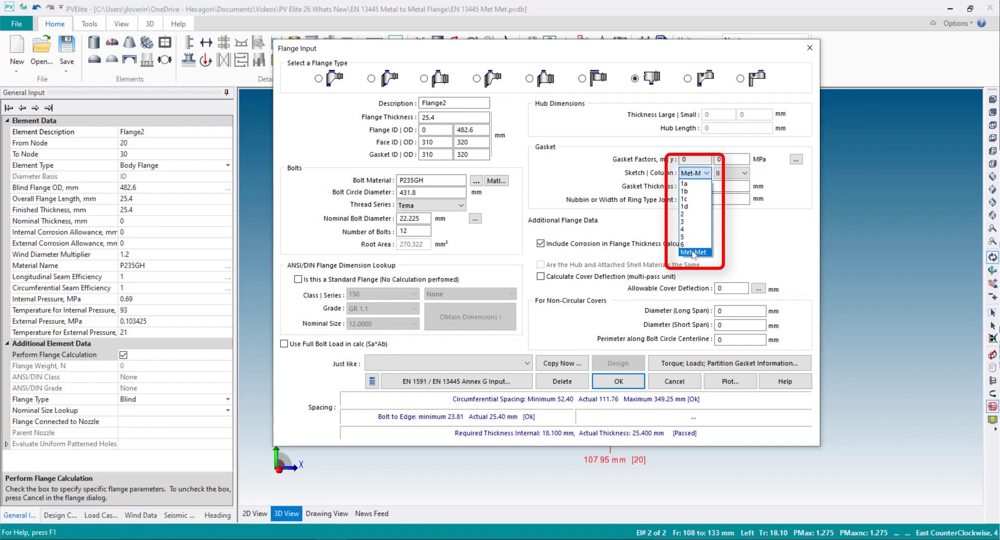
click(739, 248)
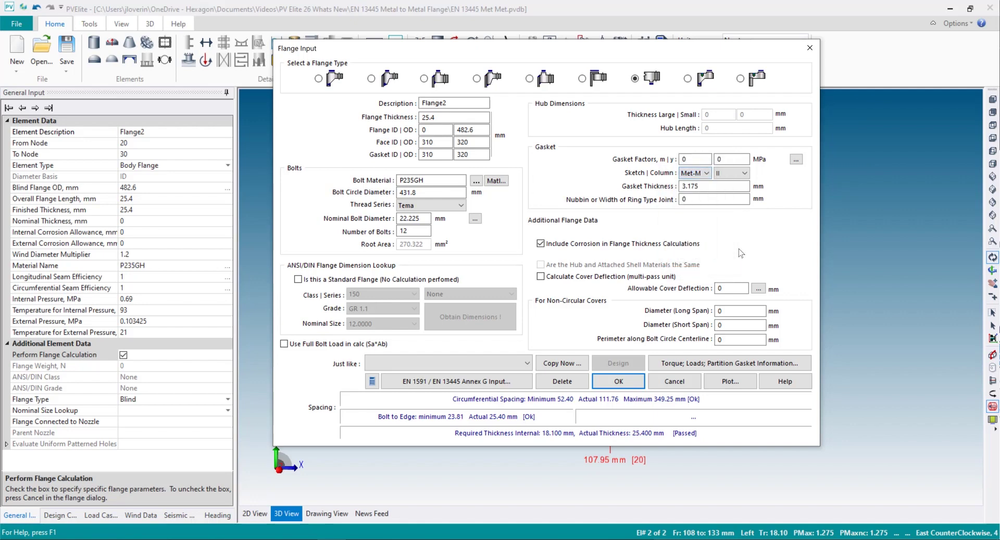
click(810, 52)
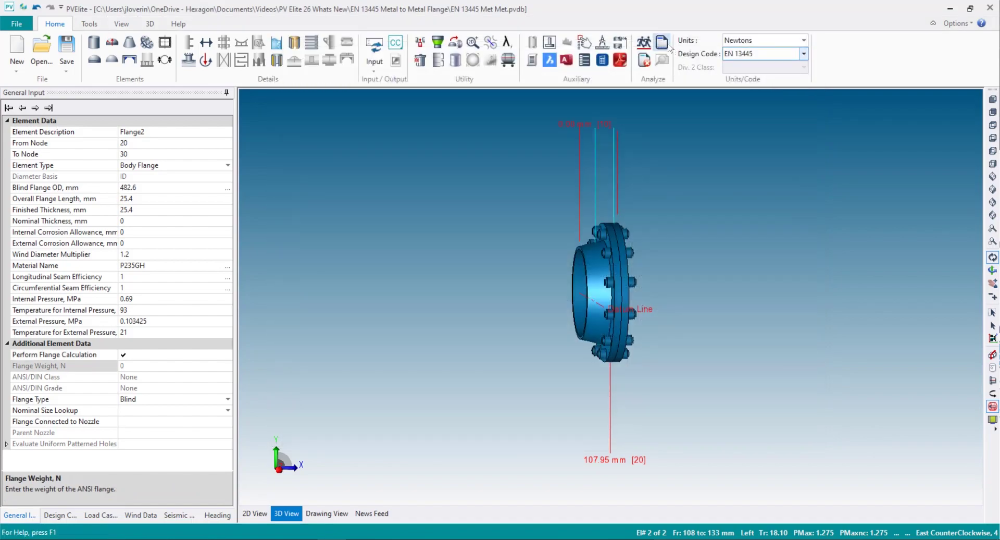
click(662, 43)
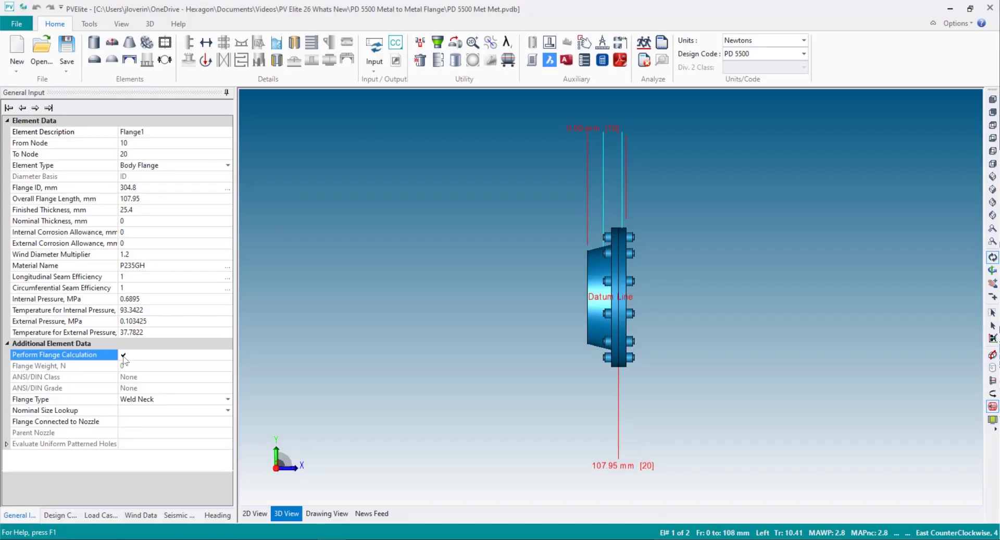
Step: Open Flange1's flange details and leave the gasket sketch set to Met-M
click(123, 356)
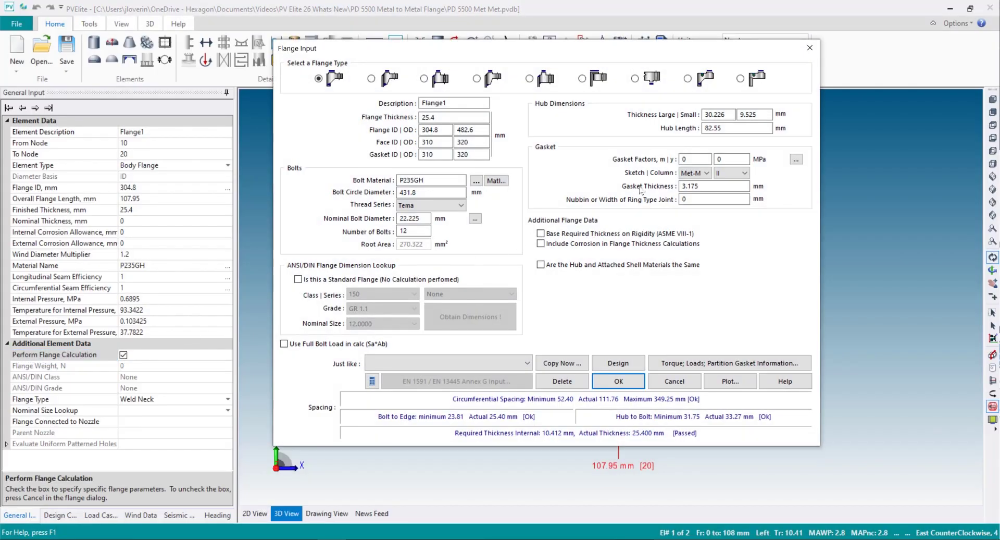
click(690, 174)
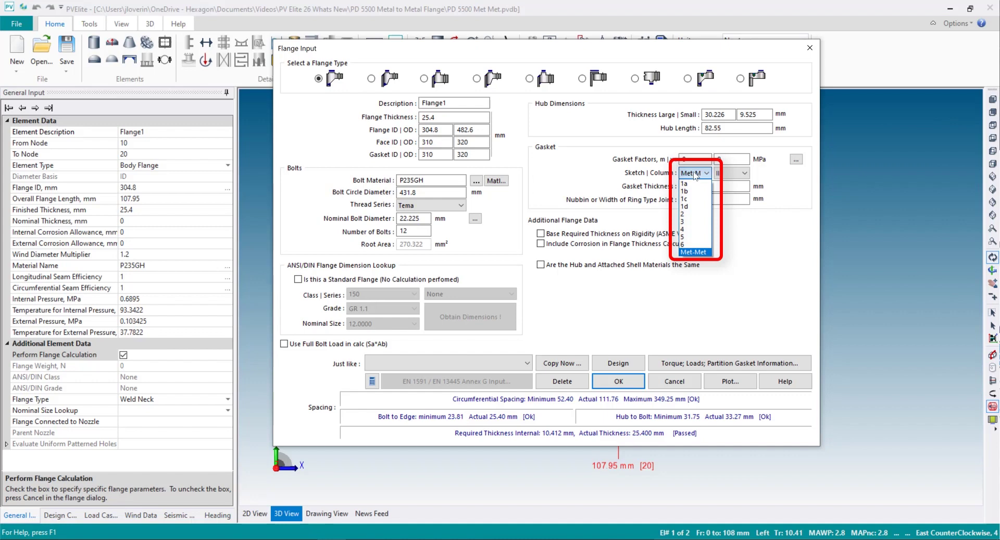
click(695, 175)
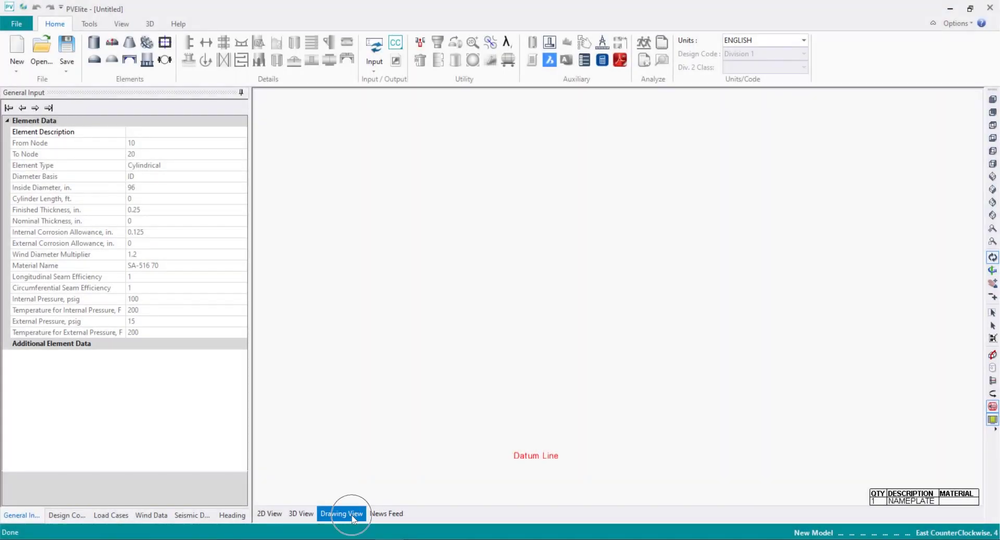
Step: Show the bill of materials and stack elliptical head, cylinder, cone, cylinder and elliptical top head
right_click(365, 440)
mouse_move(428, 304)
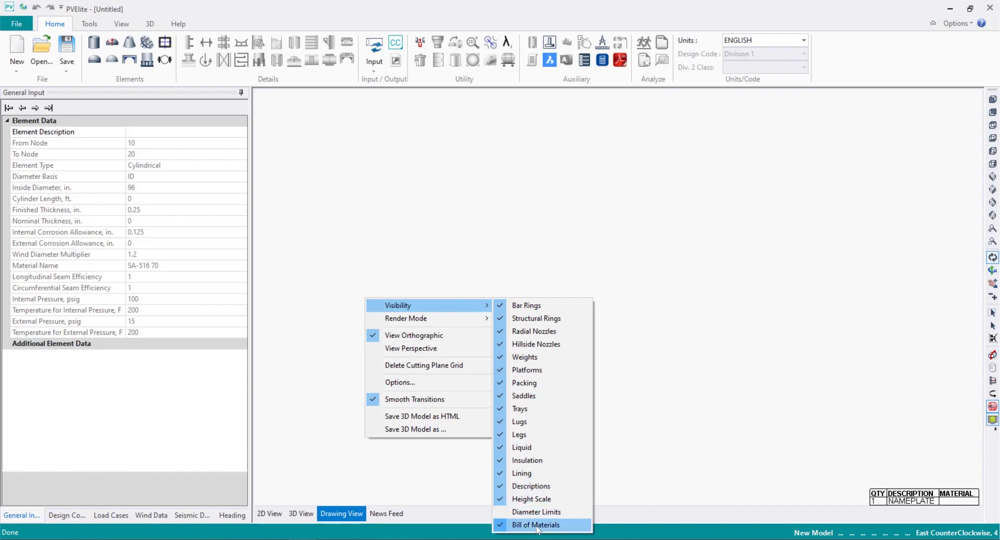
click(649, 461)
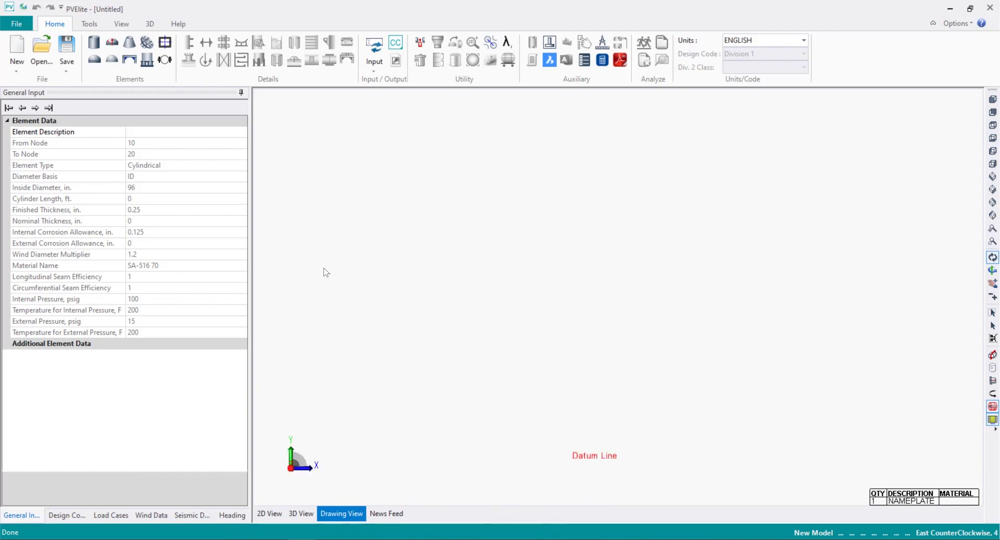
click(94, 61)
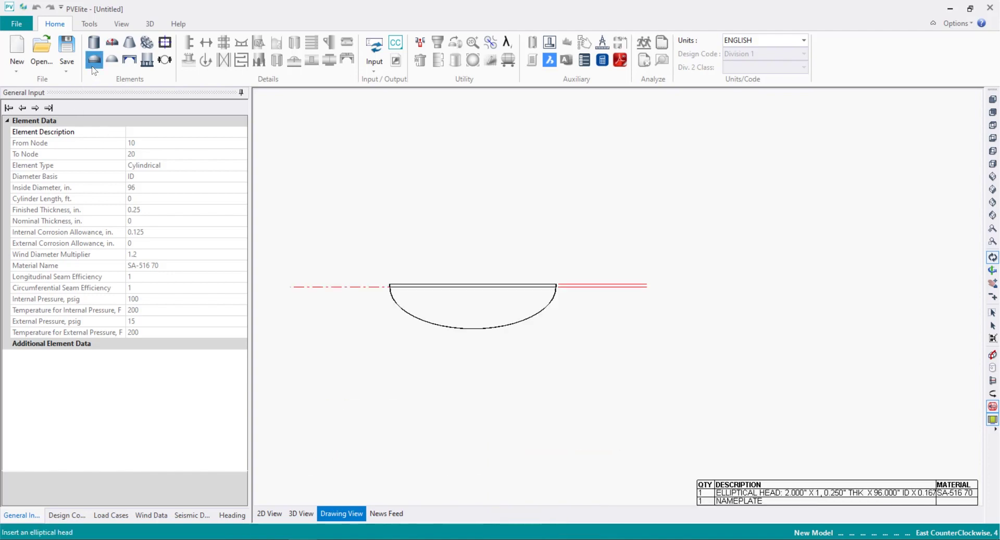
click(94, 47)
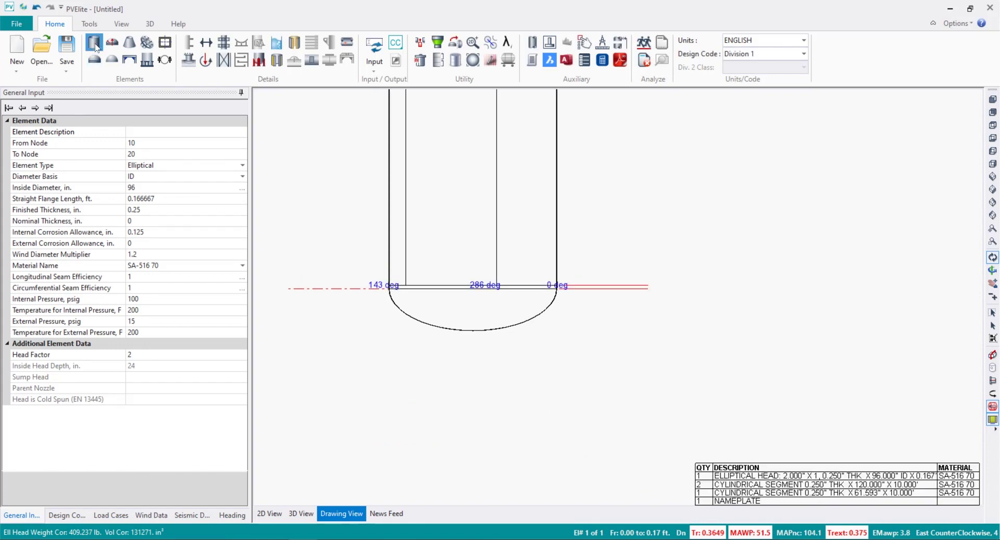
click(129, 42)
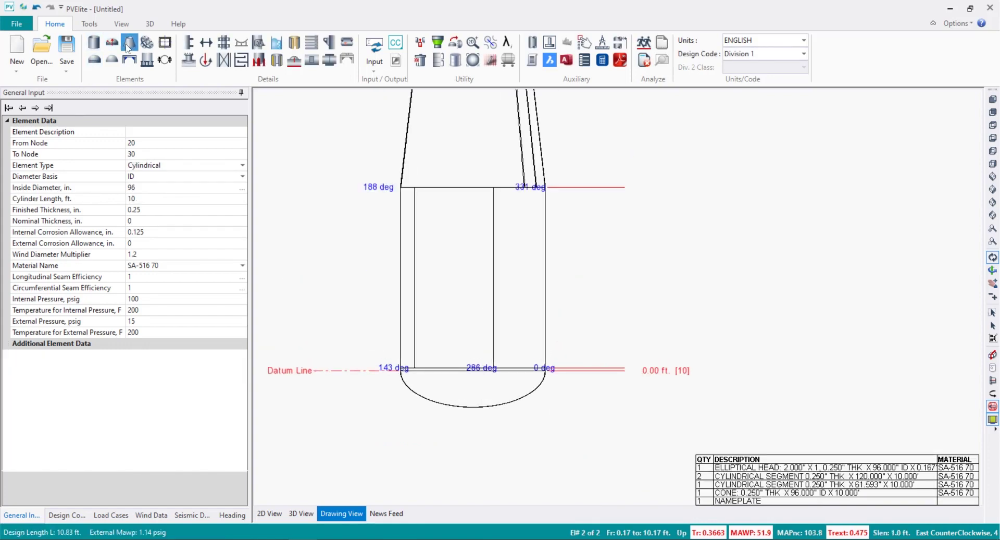
click(92, 46)
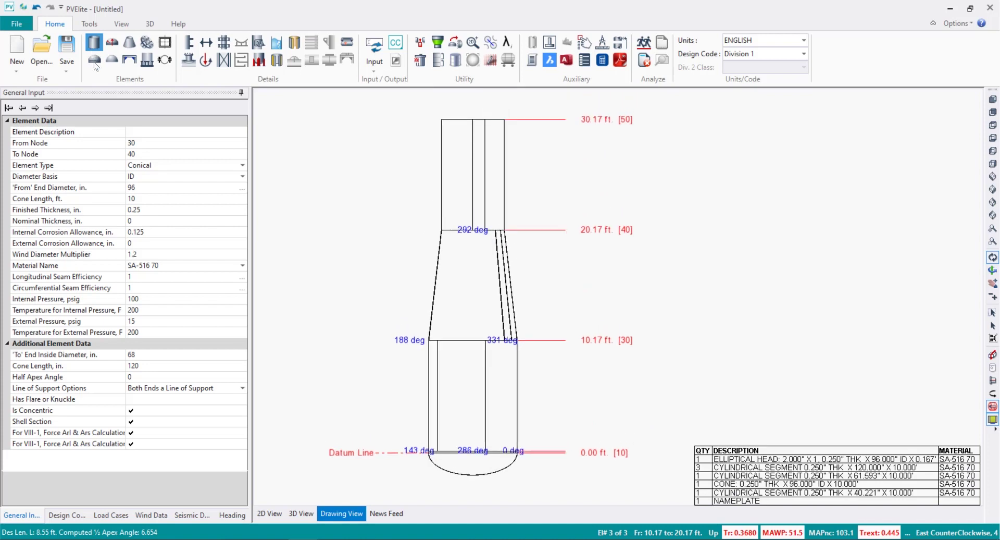
click(94, 61)
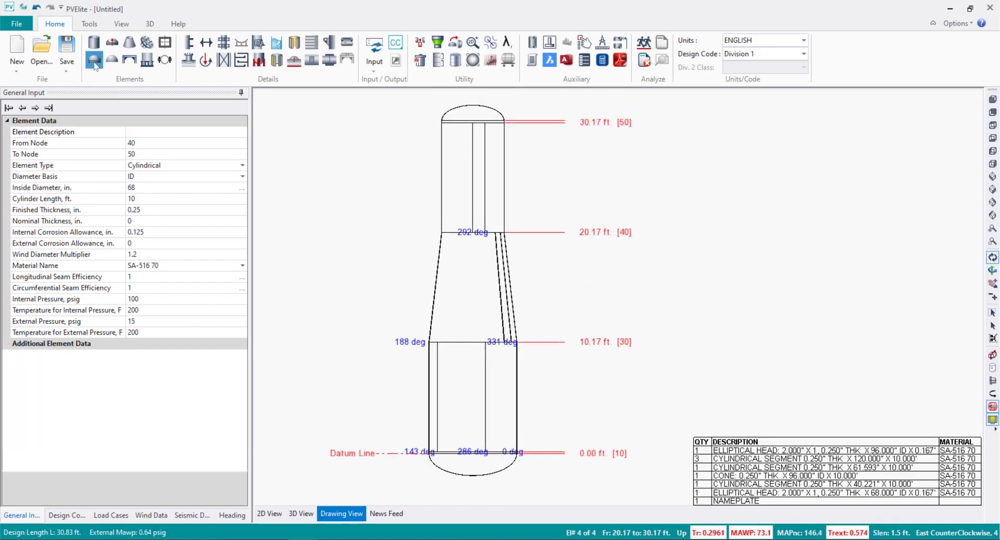
Step: Add a stiffening ring to the upper cylindrical shell
click(22, 107)
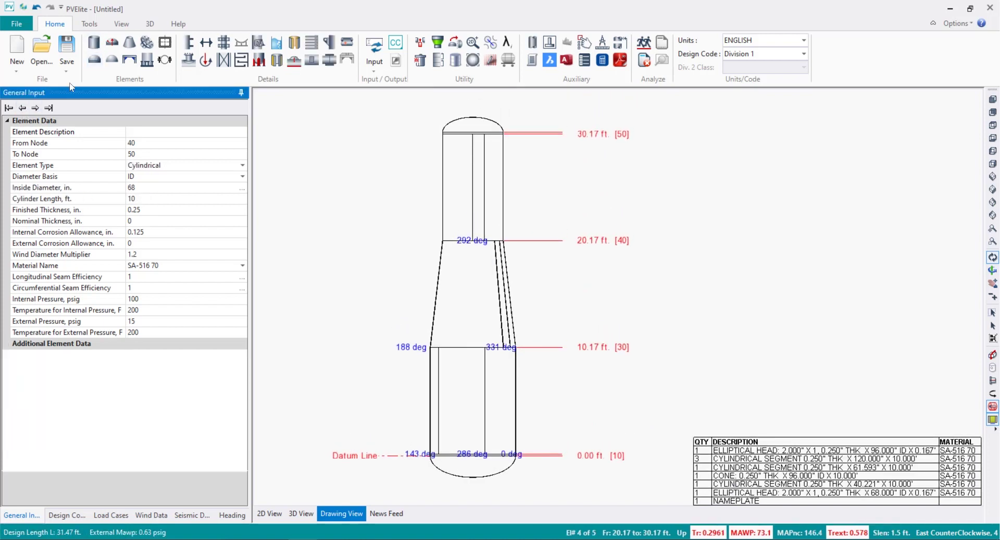
click(189, 46)
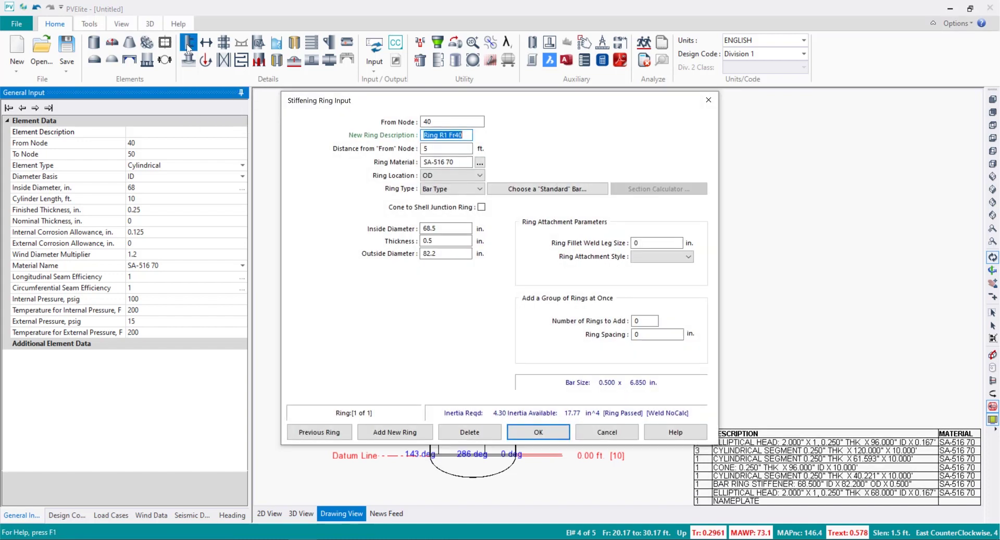
click(520, 432)
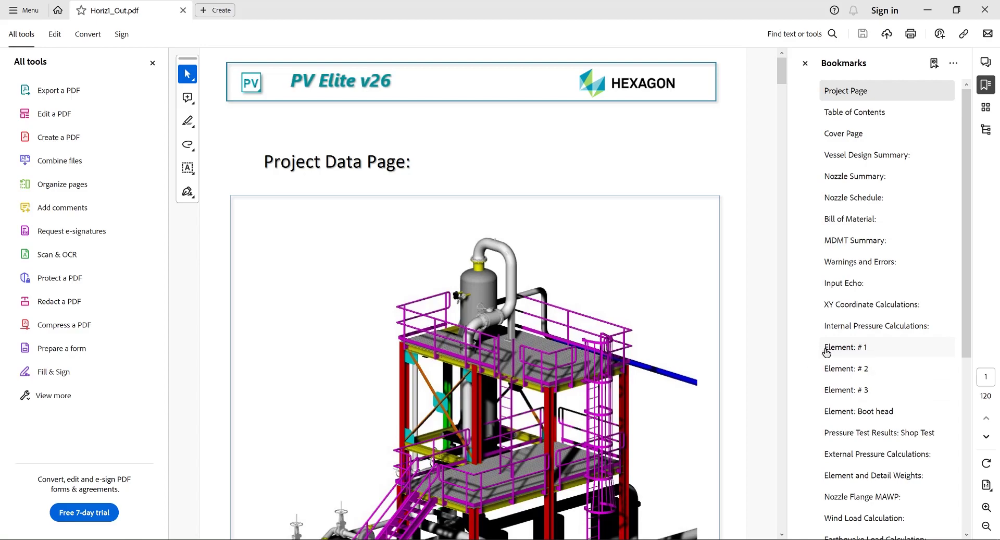
Step: Jump to the Element # 1 results and inspect its dimensioned head sketch
click(842, 353)
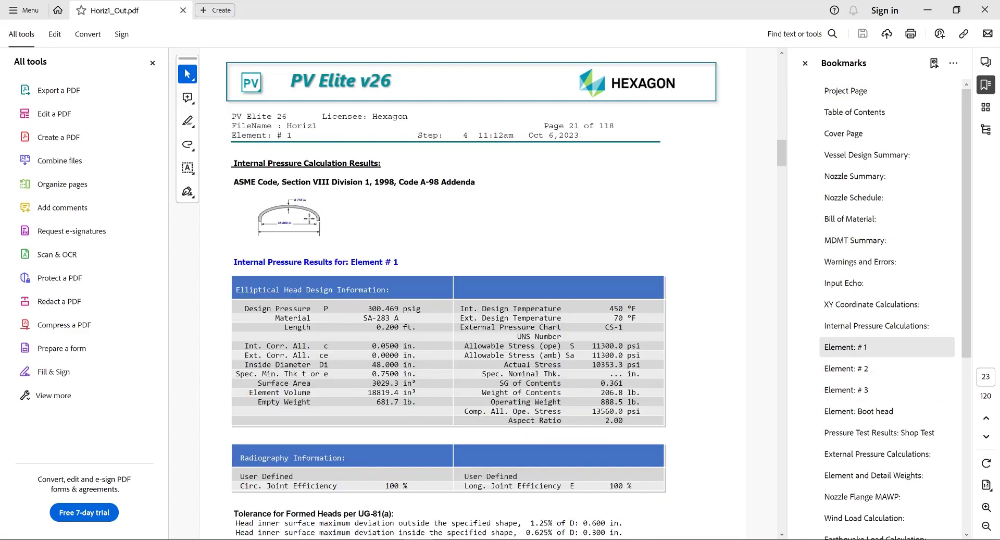
ctrl+scroll(282, 223, up, 1)
ctrl+scroll(283, 223, up, 1)
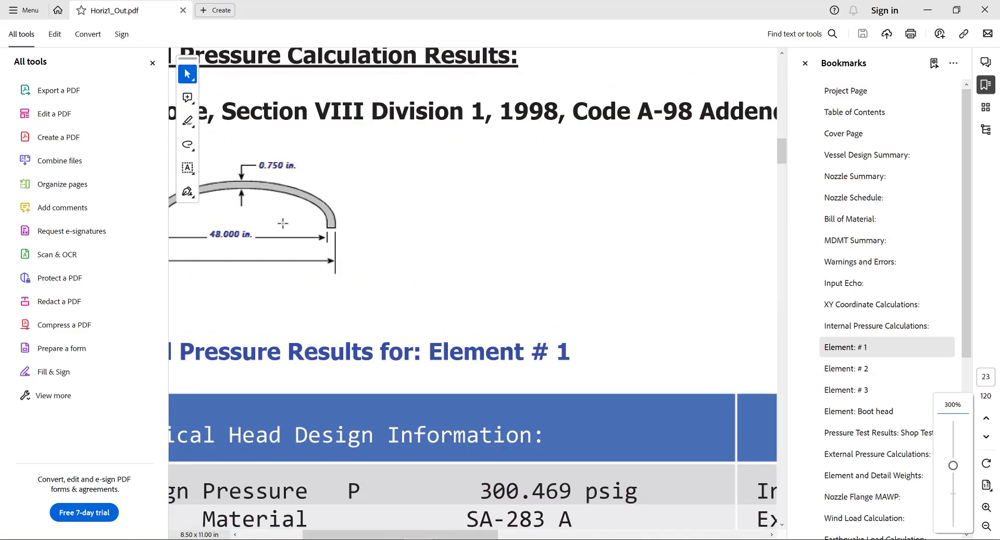
ctrl+scroll(283, 223, up, 1)
ctrl+scroll(283, 223, up, 1)
click(319, 221)
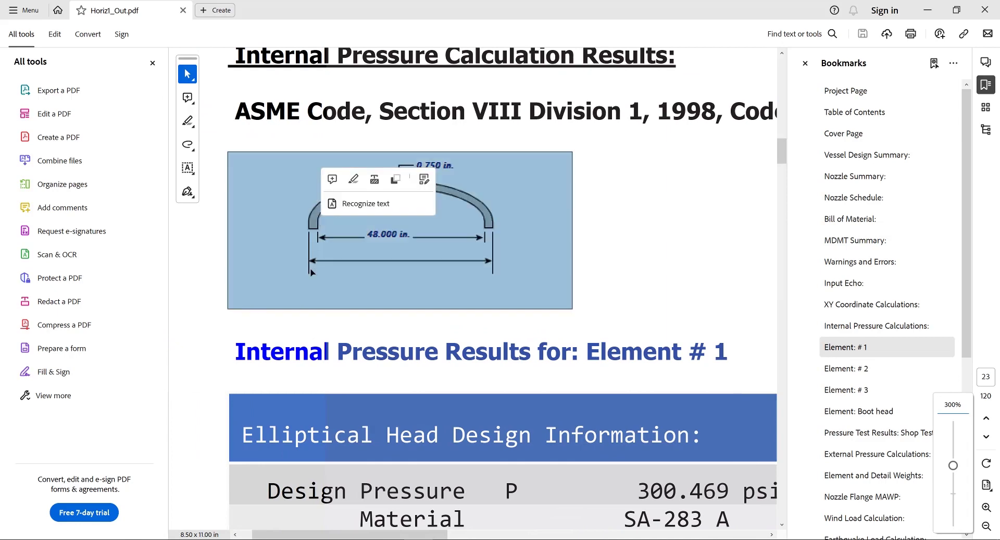
click(303, 323)
click(258, 294)
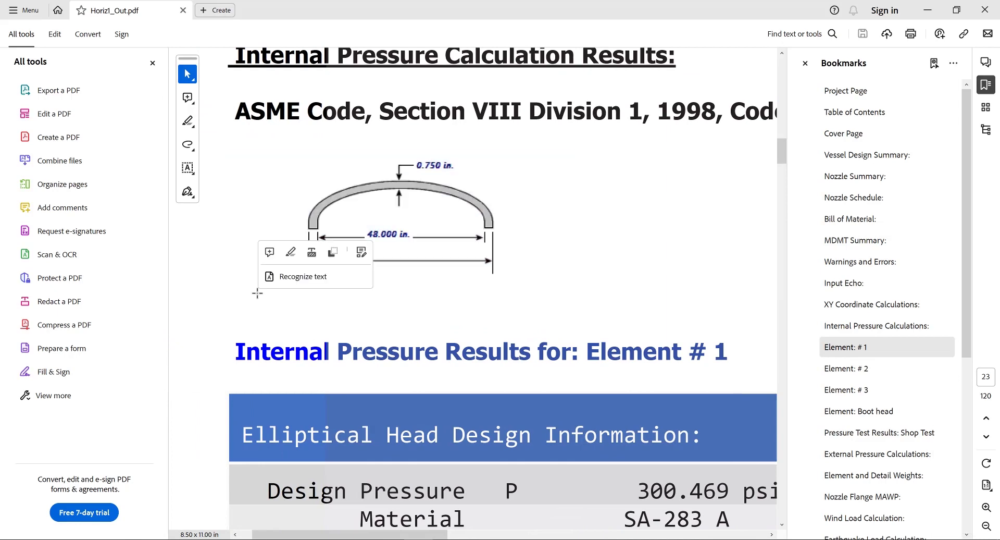
click(261, 316)
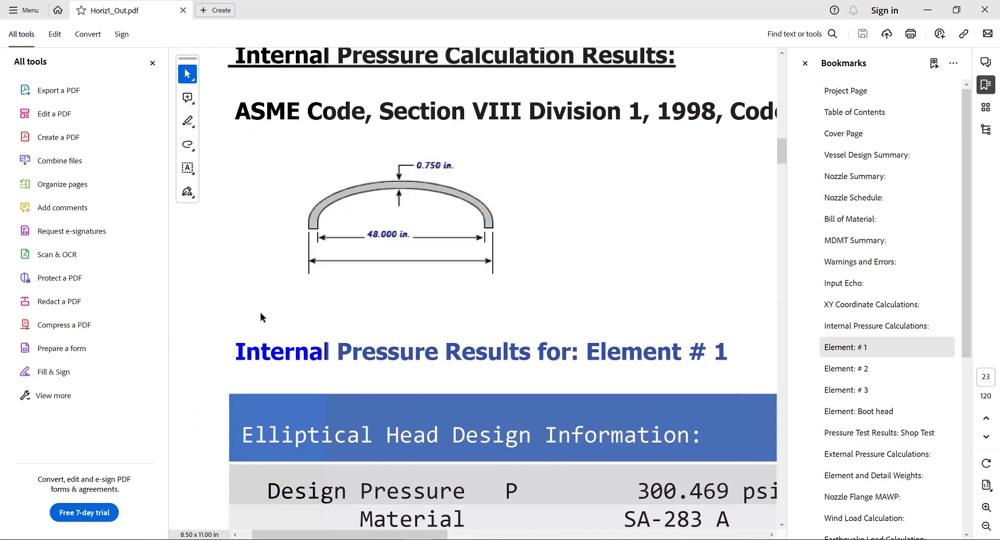
Step: Jump to Element # 2 and scroll through its dimensioned shell sketch and results table
click(834, 369)
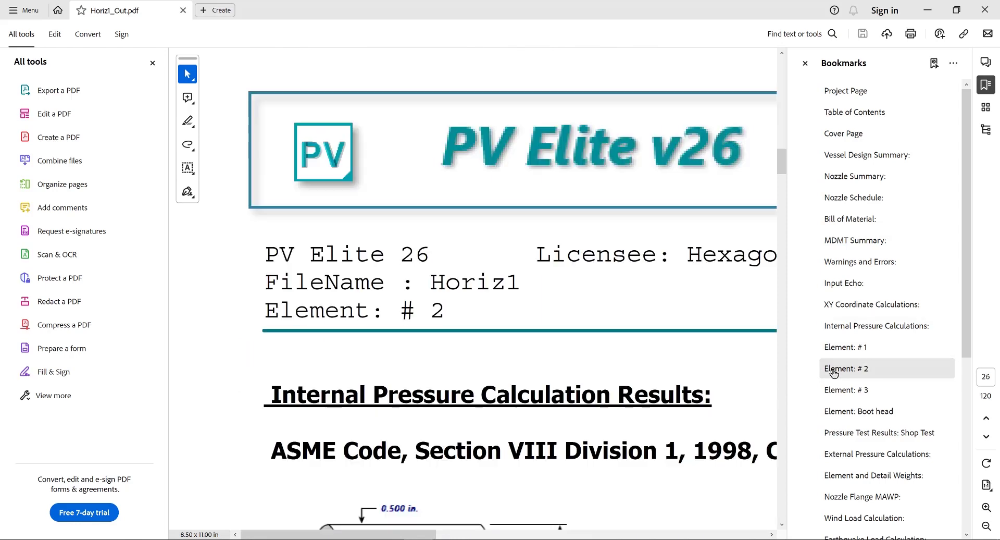
scroll(523, 328, down, 3)
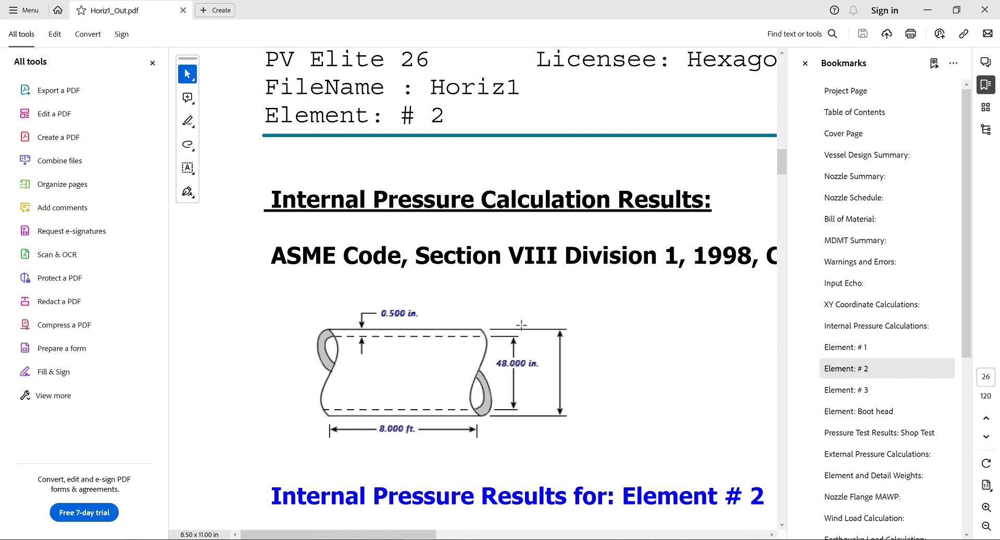
ctrl+scroll(521, 324, down, 1)
ctrl+scroll(521, 324, down, 1)
ctrl+scroll(521, 324, down, 1)
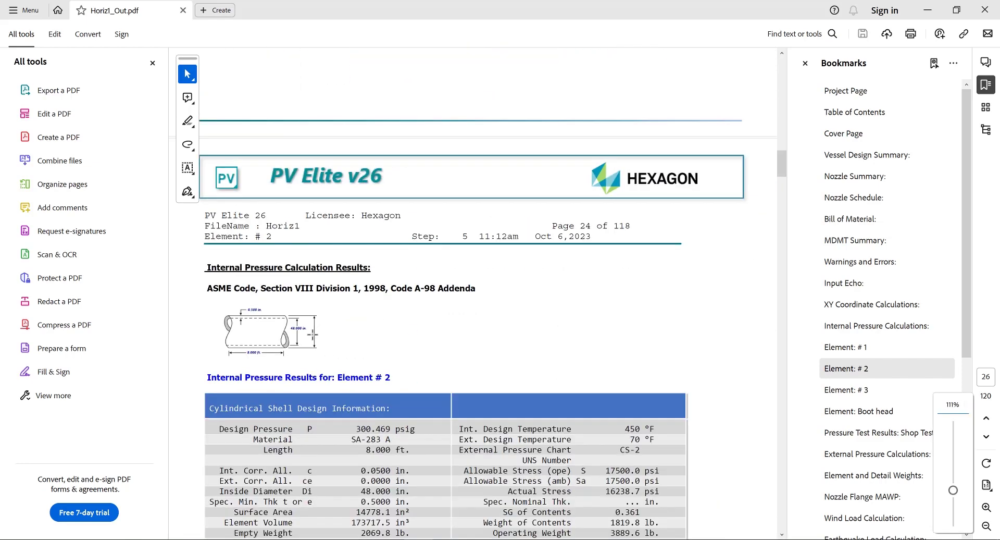
click(313, 333)
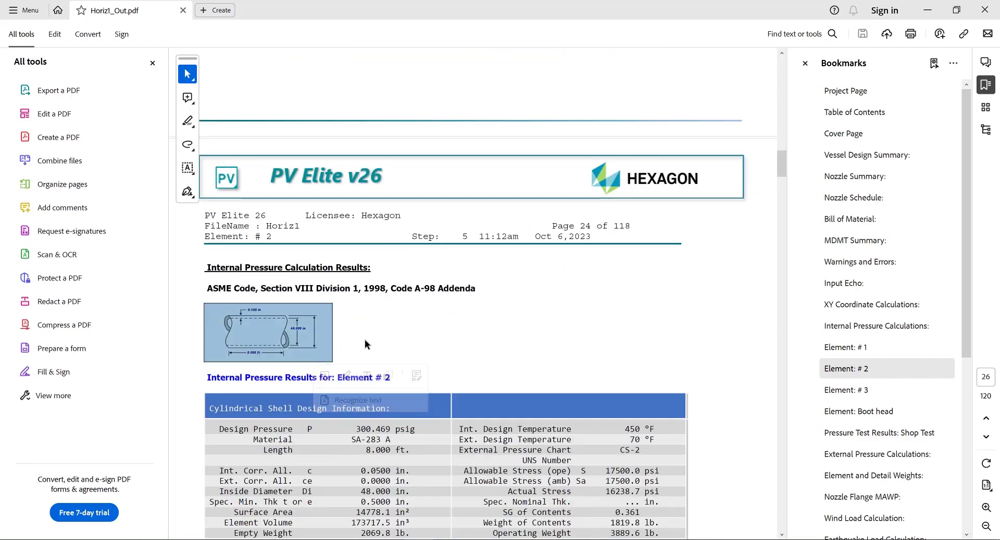
click(364, 339)
scroll(461, 331, down, 3)
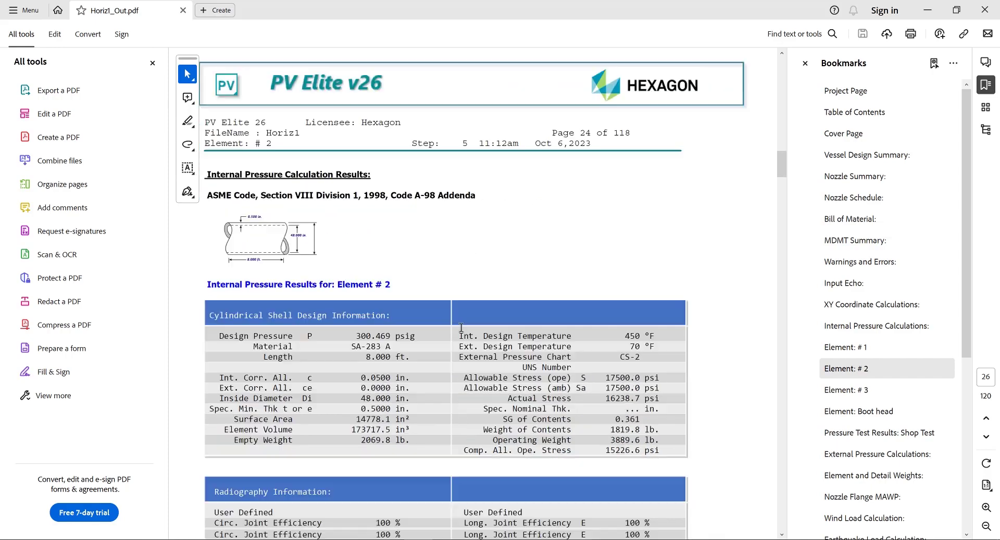